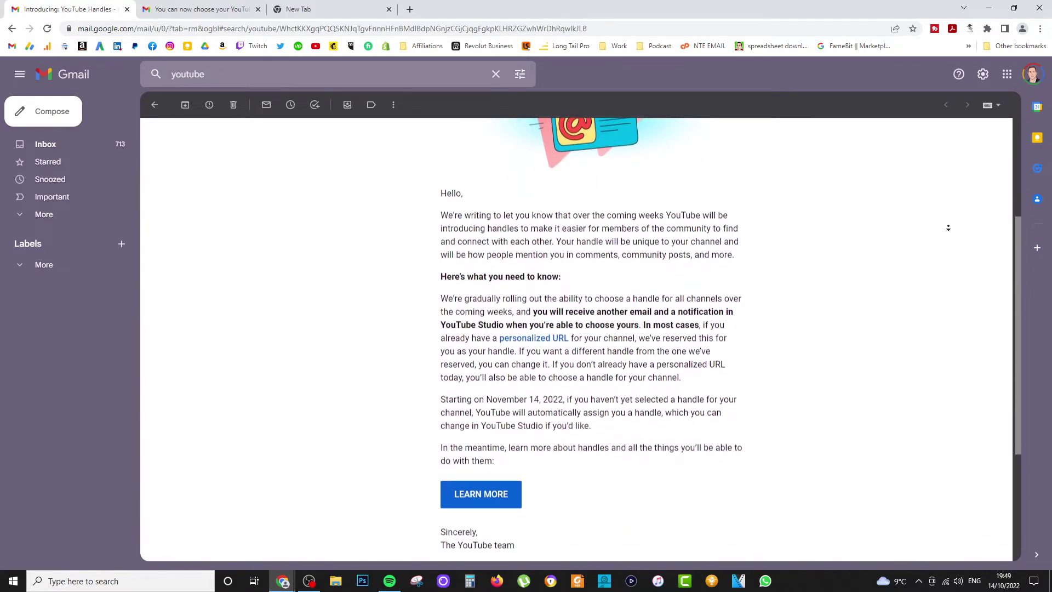
pyautogui.click(950, 230)
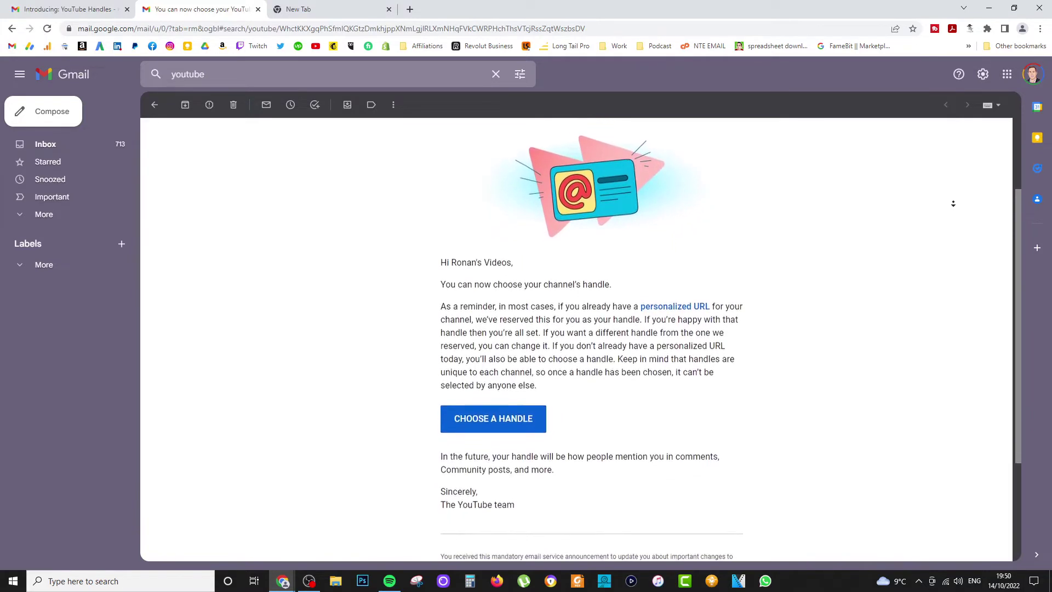
pyautogui.middleClick(956, 207)
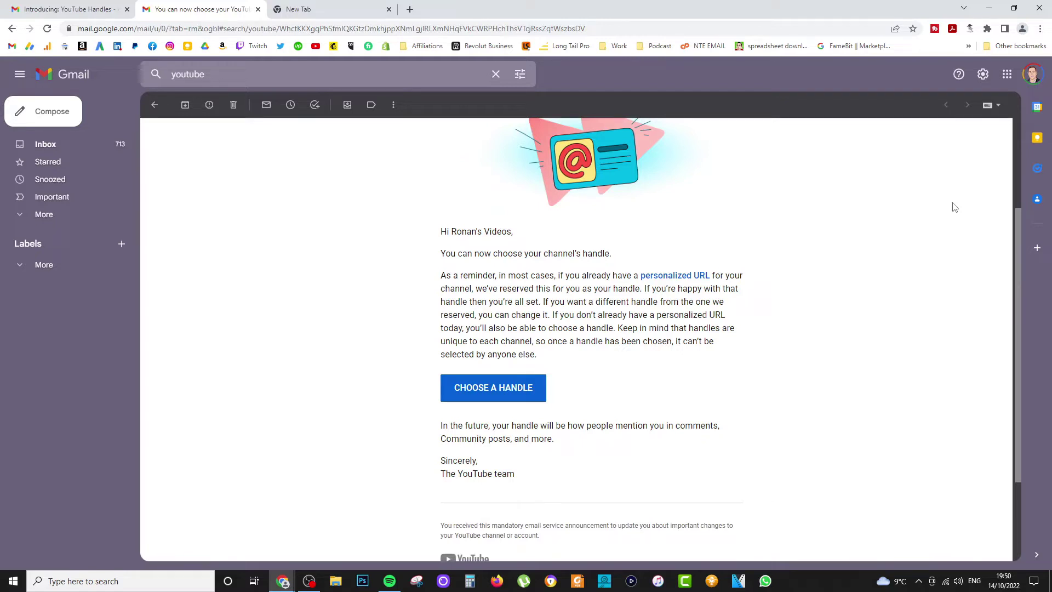
pyautogui.click(506, 396)
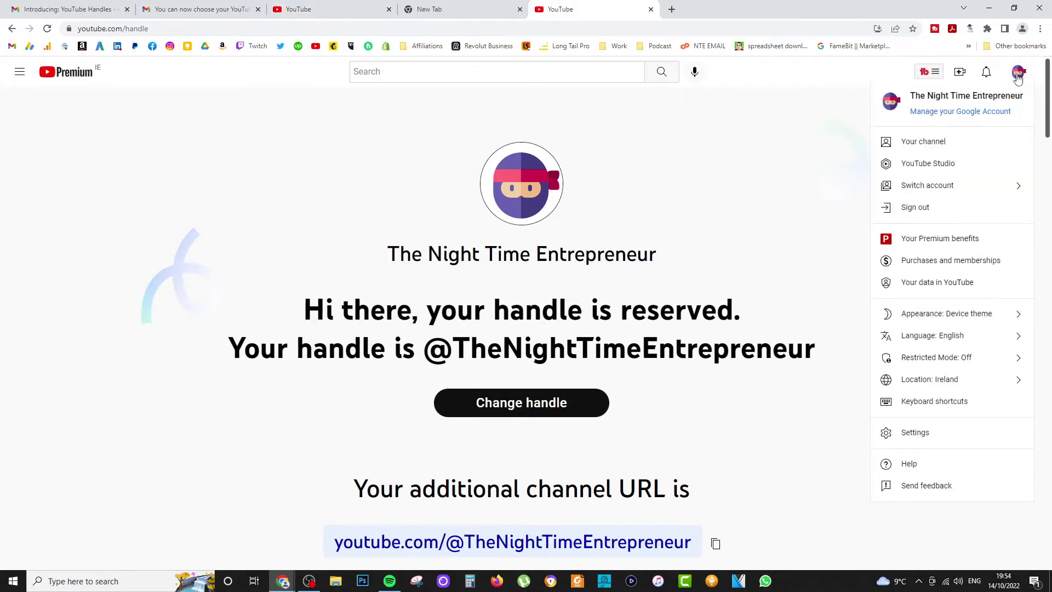
# Switch the YouTube account to the Ronan's Videos channel.
pyautogui.click(975, 181)
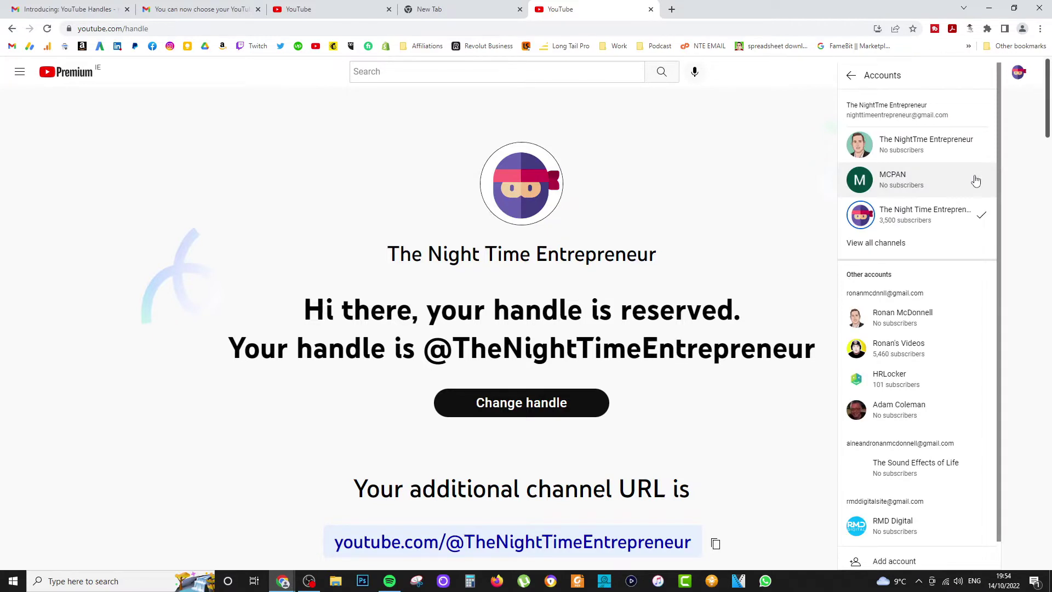
pyautogui.click(929, 355)
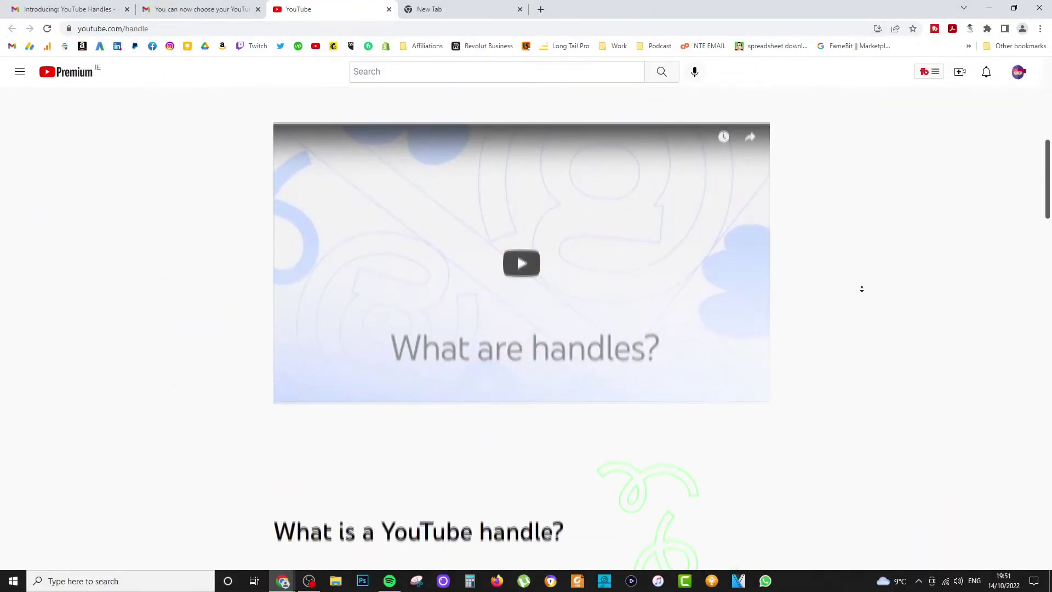
pyautogui.scroll(-1, 864, 282)
pyautogui.scroll(-1, 864, 283)
pyautogui.scroll(-1, 864, 286)
pyautogui.scroll(-1, 865, 285)
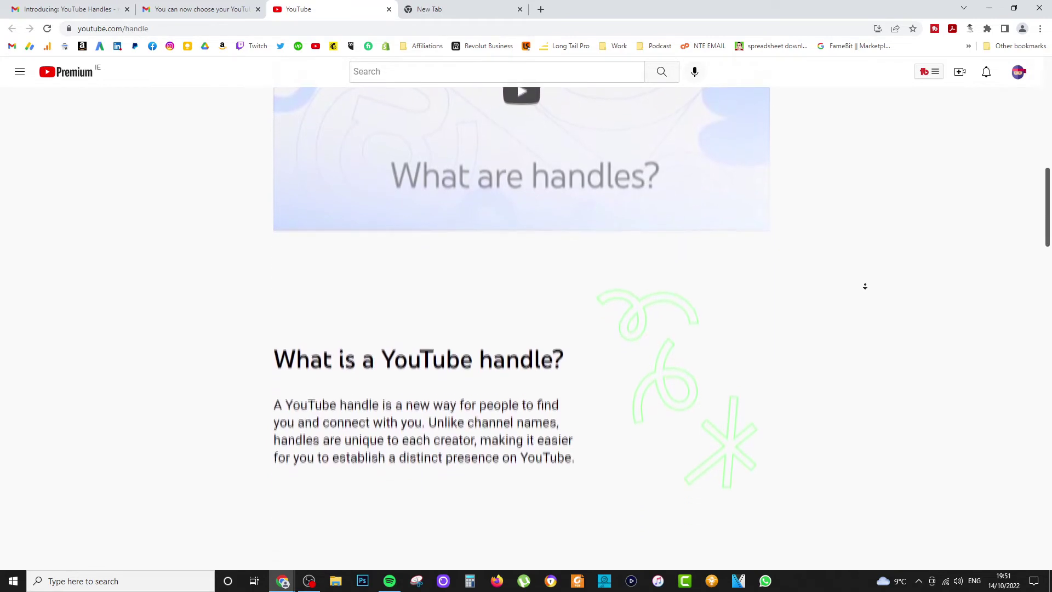
pyautogui.scroll(-1, 863, 281)
pyautogui.scroll(-1, 863, 279)
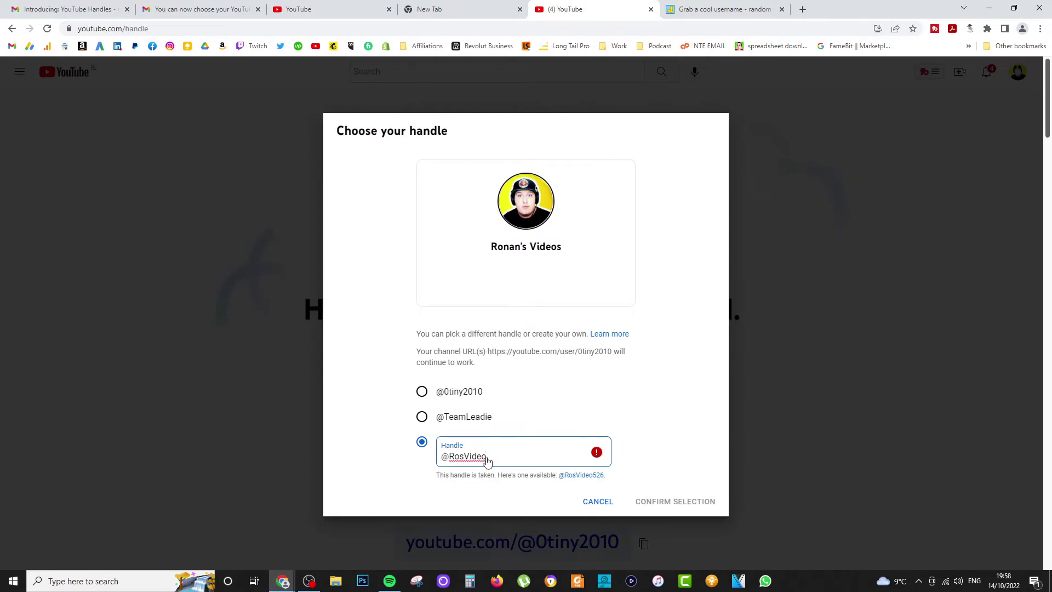
pyautogui.press('BackSpace')
pyautogui.press('BackSpace')
pyautogui.write('s')
pyautogui.hotkey('ctrl', 'a')
pyautogui.write('RonansYouTube')
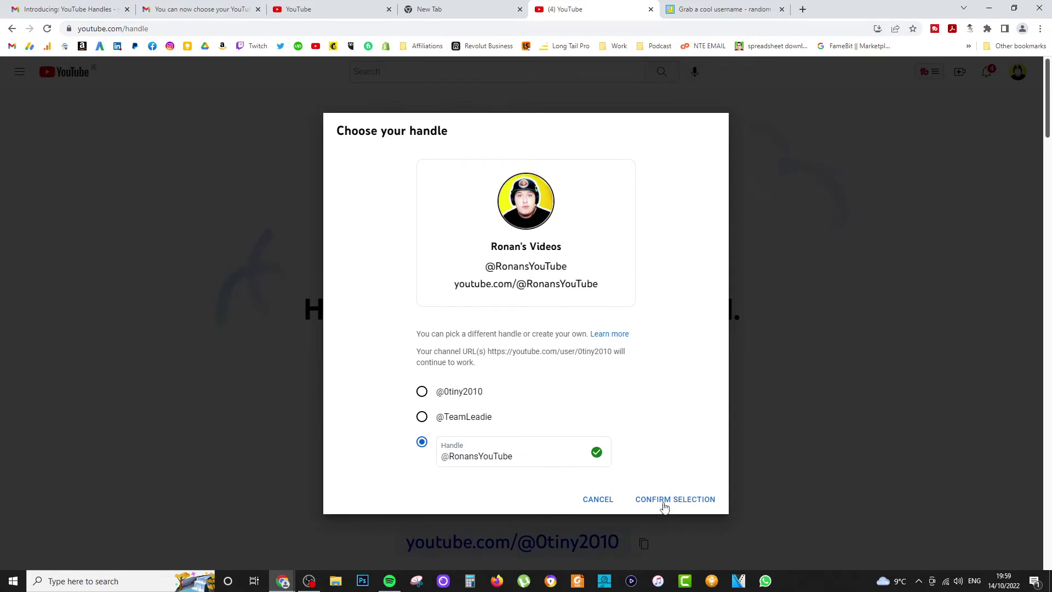
pyautogui.click(664, 503)
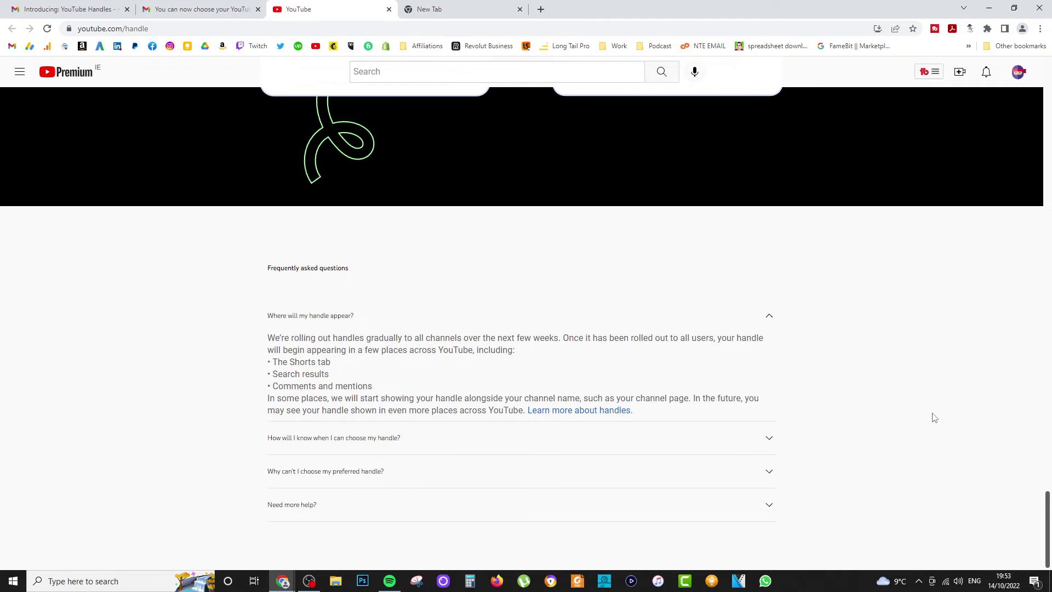
# Expand the second and third FAQs, on choosing a handle and on unavailable preferred handles.
pyautogui.click(773, 449)
pyautogui.scroll(-1, 842, 458)
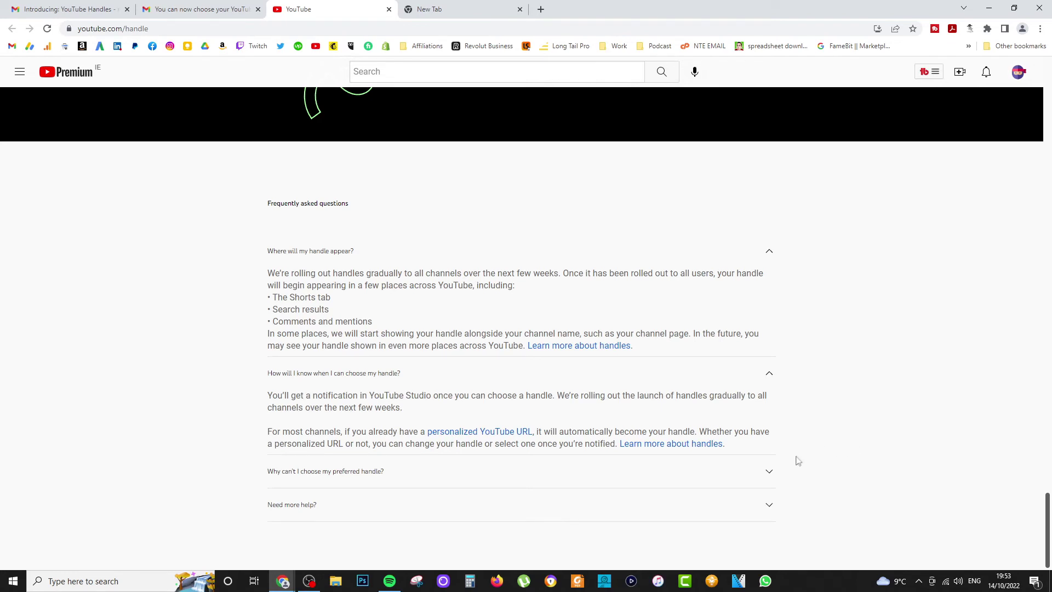
pyautogui.click(767, 471)
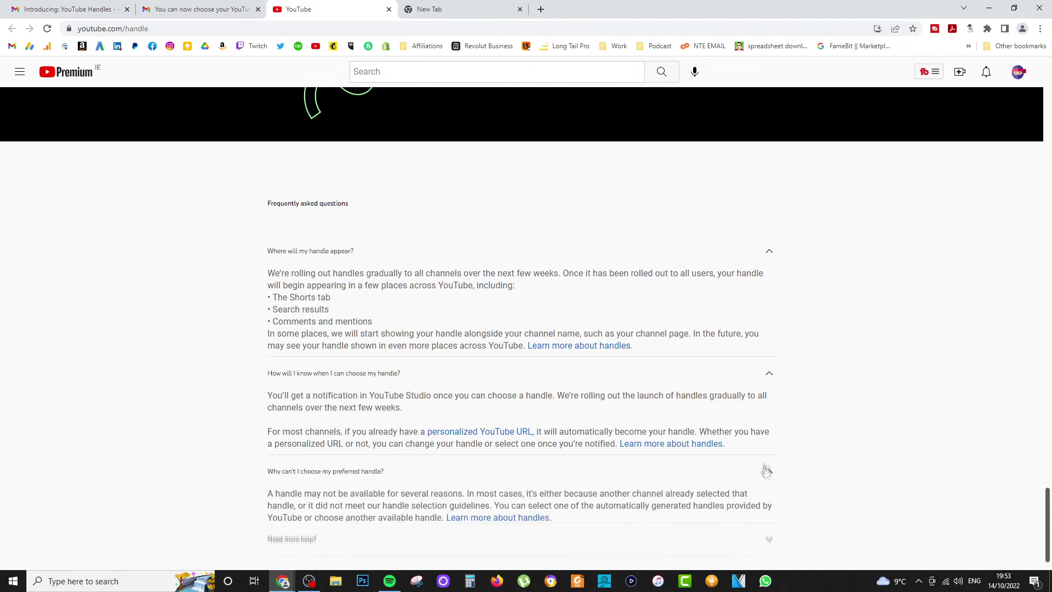